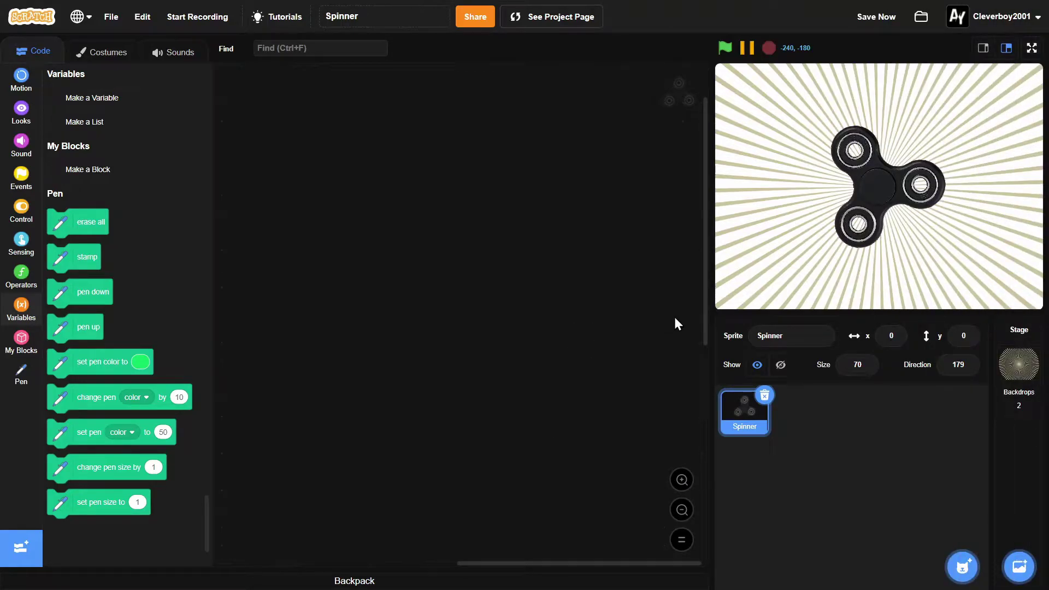
pyautogui.click(107, 54)
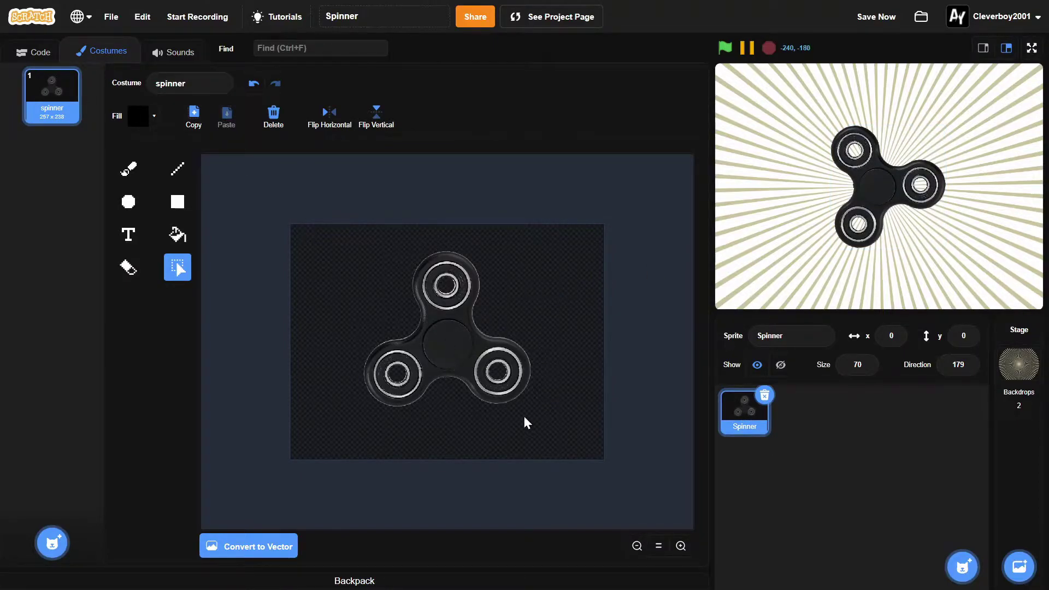
pyautogui.hotkey('ctrl', 'a')
pyautogui.moveTo(441, 354); pyautogui.dragTo(442, 352)
pyautogui.hotkey('ctrl', 'z')
# Look over the stage's backdrops and scripts.
pyautogui.click(1005, 418)
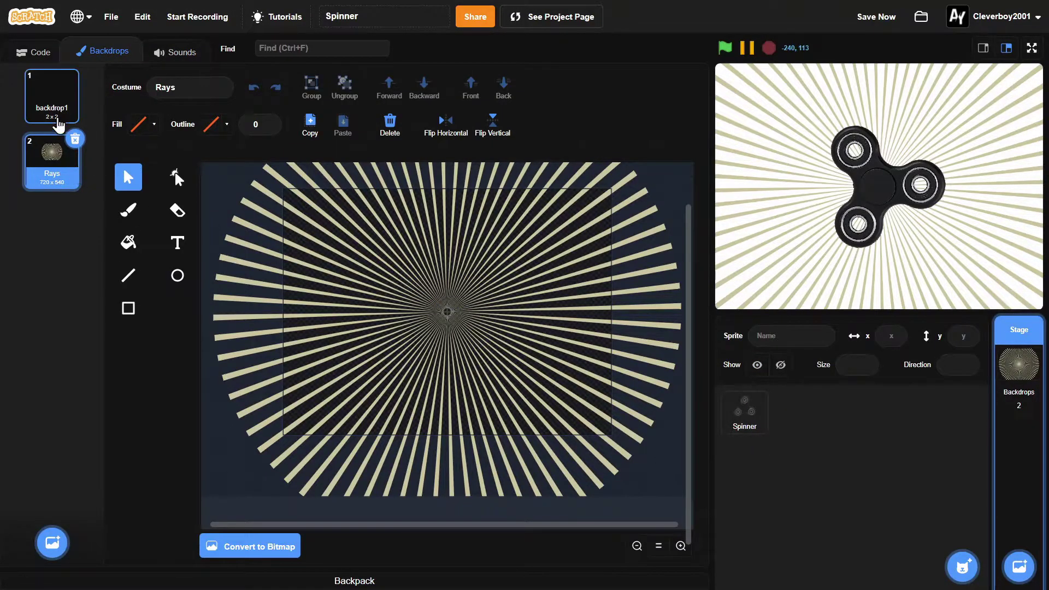
pyautogui.click(43, 53)
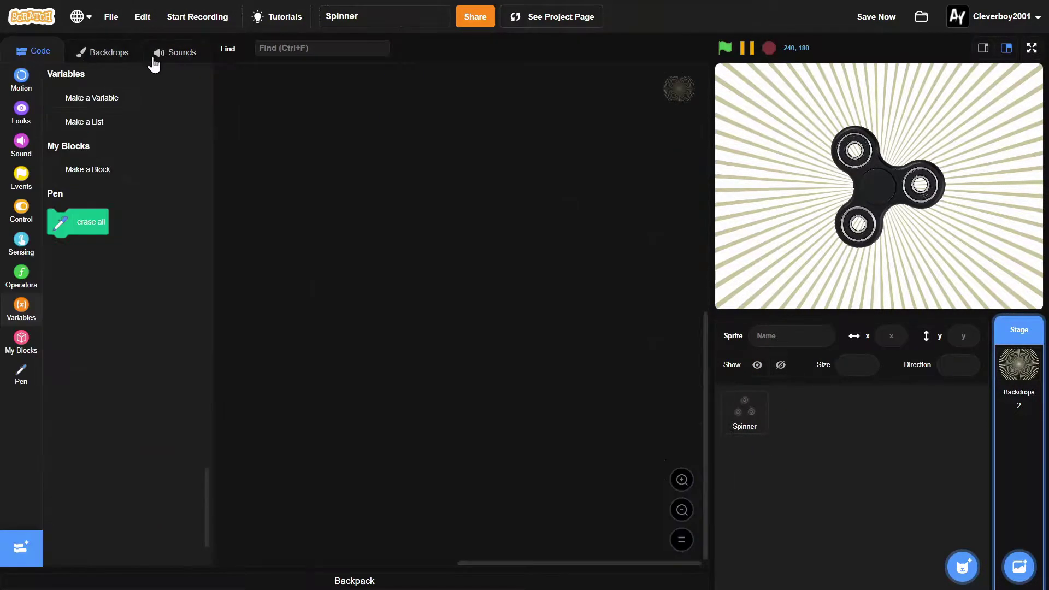
pyautogui.click(109, 51)
pyautogui.moveTo(52, 542)
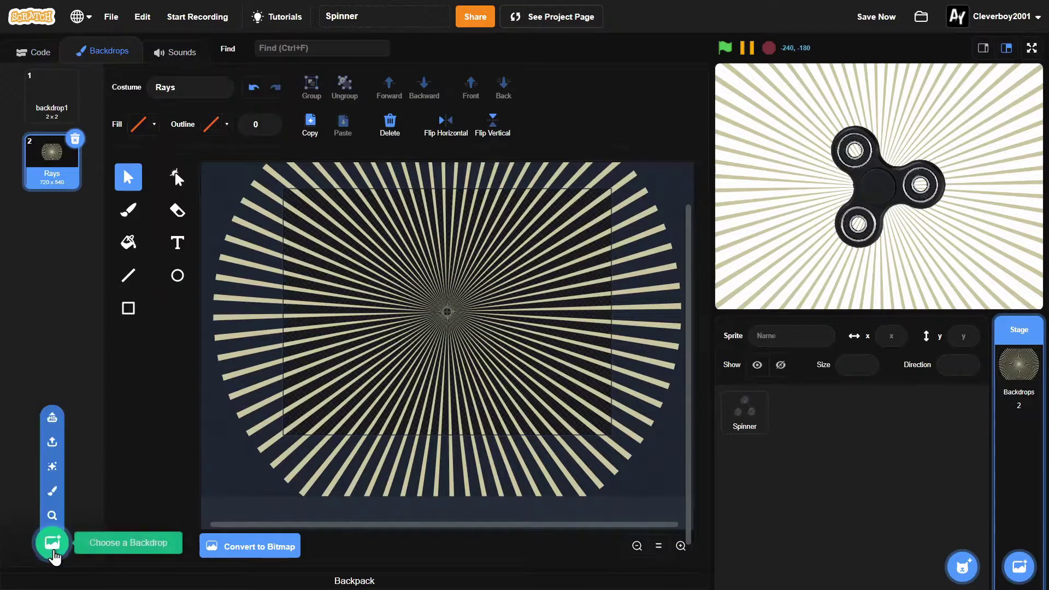
pyautogui.click(29, 52)
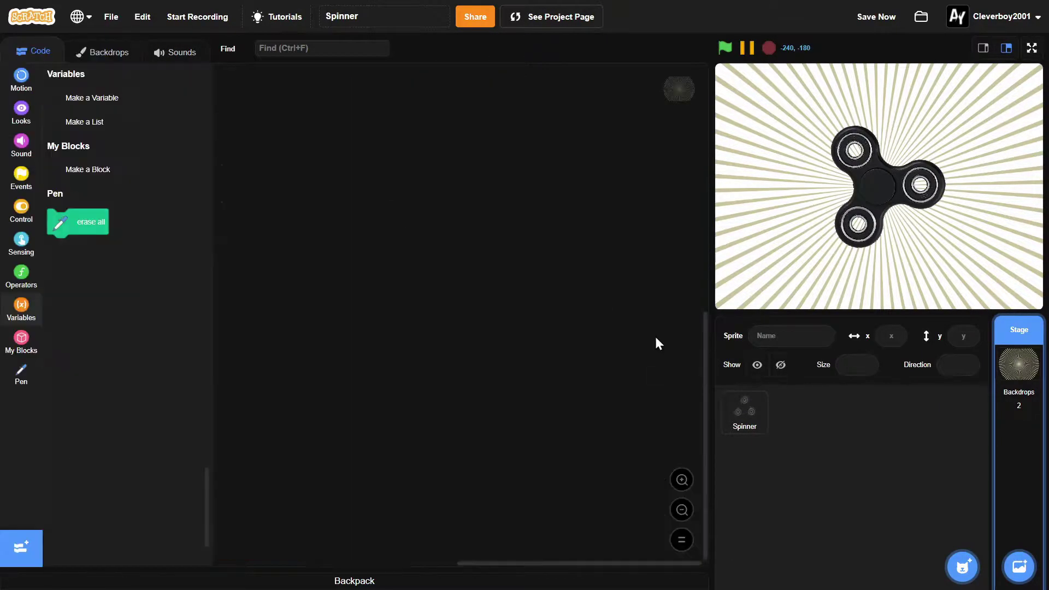
# Select the Spinner sprite and start its script with 'when flag clicked' and 'go to x: 0 y: 0'.
pyautogui.click(745, 412)
pyautogui.click(20, 179)
pyautogui.moveTo(91, 112); pyautogui.dragTo(303, 113)
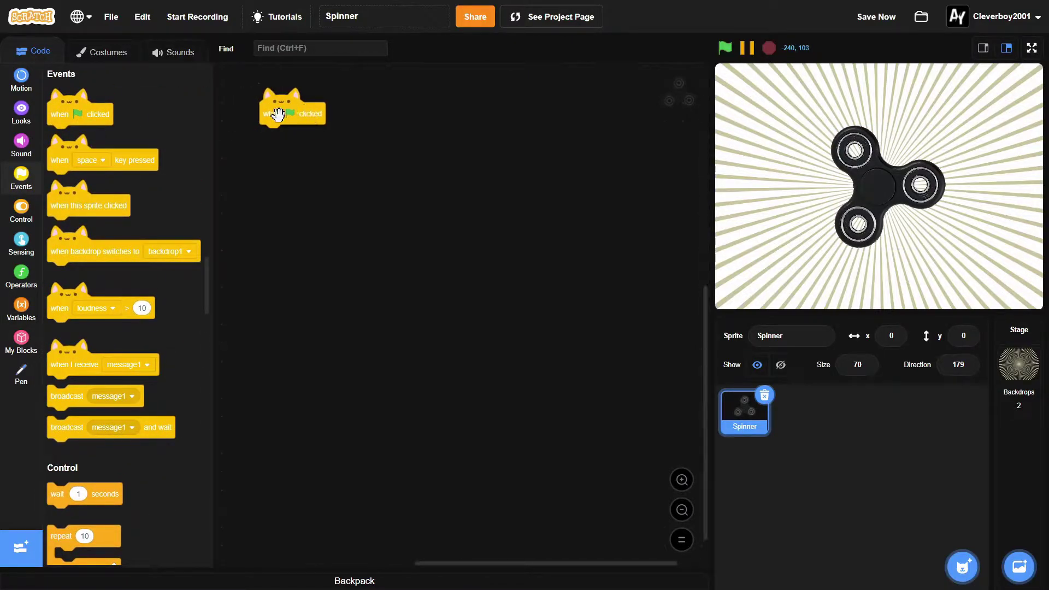
pyautogui.click(23, 77)
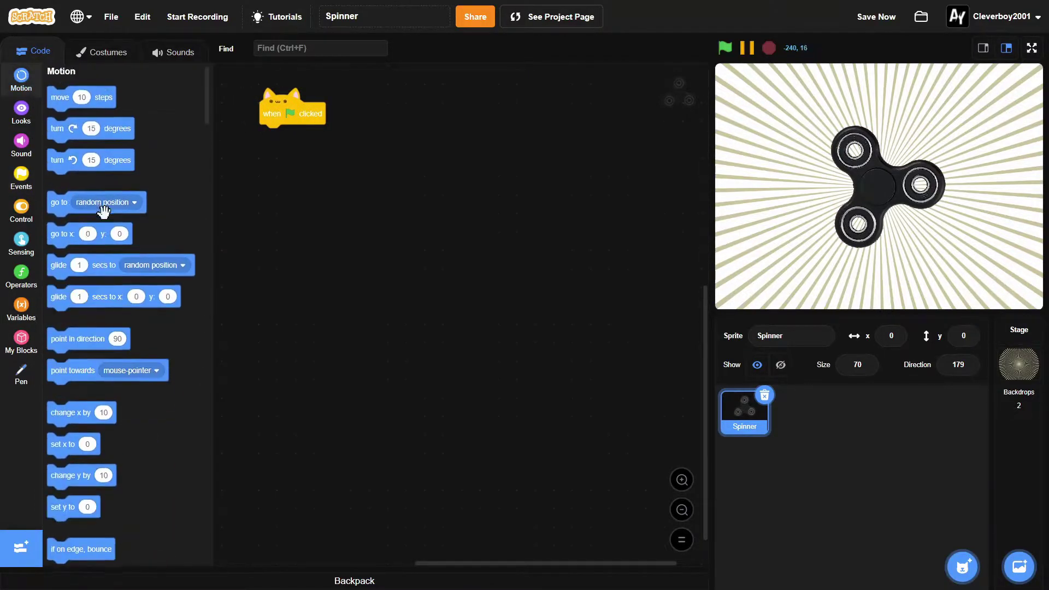
pyautogui.moveTo(57, 236); pyautogui.dragTo(271, 136)
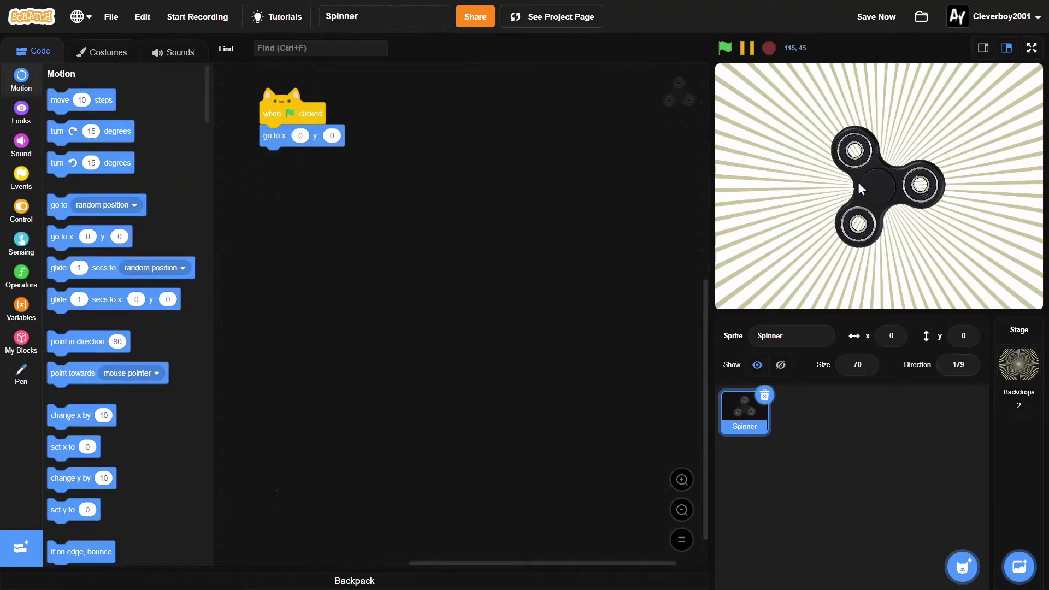
# Make a sprite-only variable named spinSpeed.
pyautogui.click(20, 308)
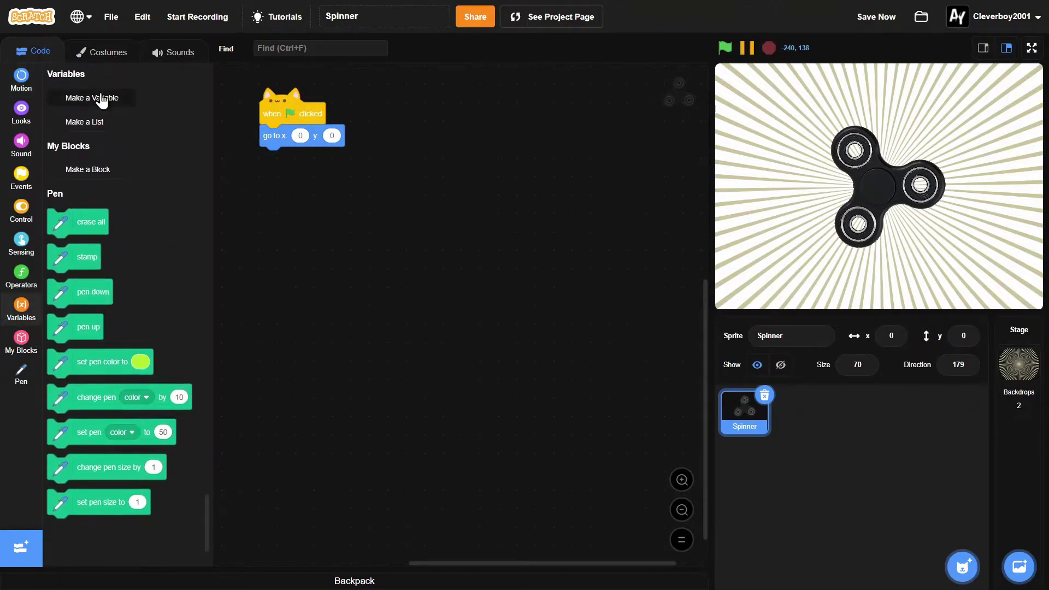
pyautogui.click(101, 98)
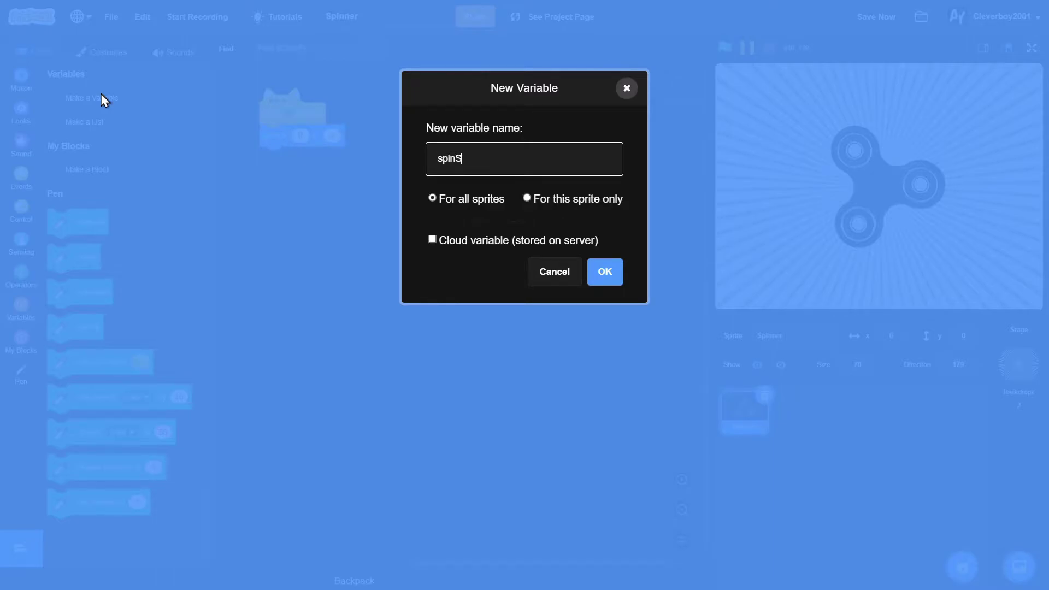
pyautogui.click(565, 203)
pyautogui.click(604, 272)
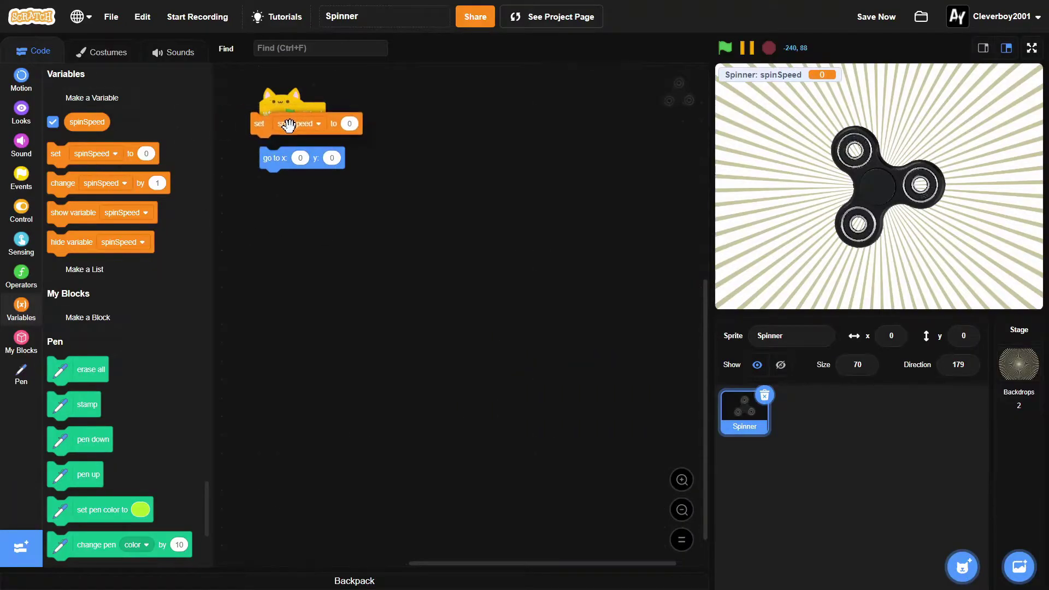
# Add 'set spinSpeed to 0' and 'point in direction 90', hiding the spinSpeed stage readout.
pyautogui.moveTo(192, 143); pyautogui.dragTo(283, 135)
pyautogui.click(53, 122)
pyautogui.click(21, 75)
pyautogui.moveTo(94, 337); pyautogui.dragTo(307, 176)
# End the script with a forever loop holding an empty if block.
pyautogui.click(21, 214)
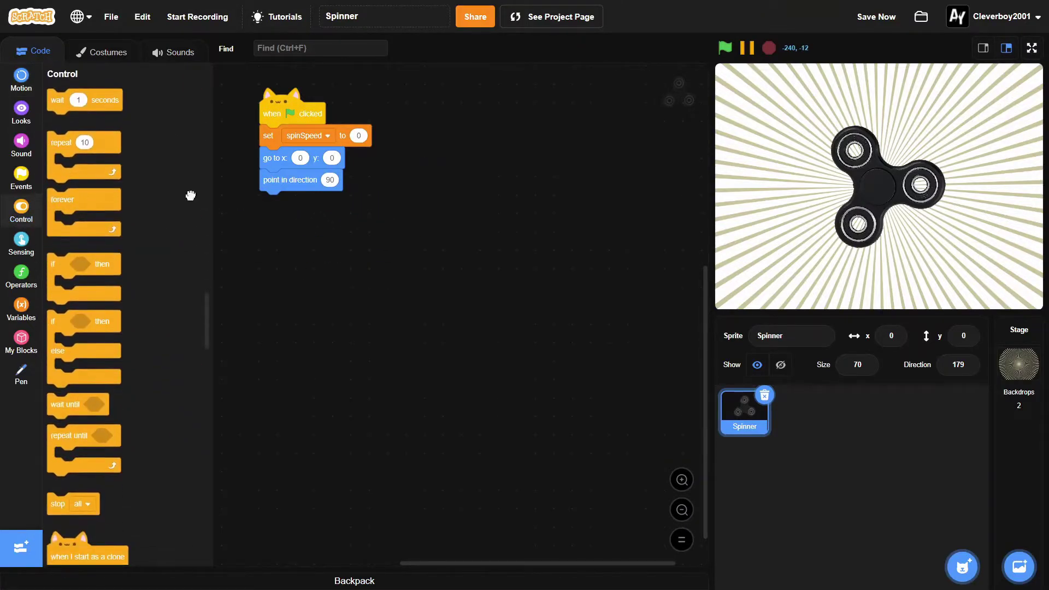
pyautogui.moveTo(74, 226); pyautogui.dragTo(298, 192)
pyautogui.moveTo(106, 277); pyautogui.dragTo(281, 234)
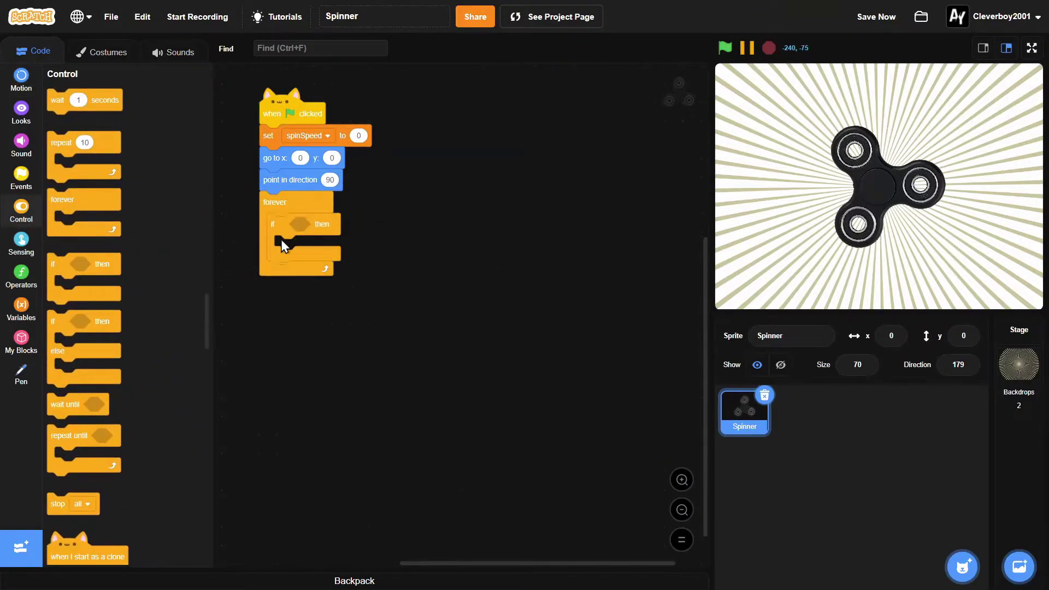
pyautogui.click(22, 275)
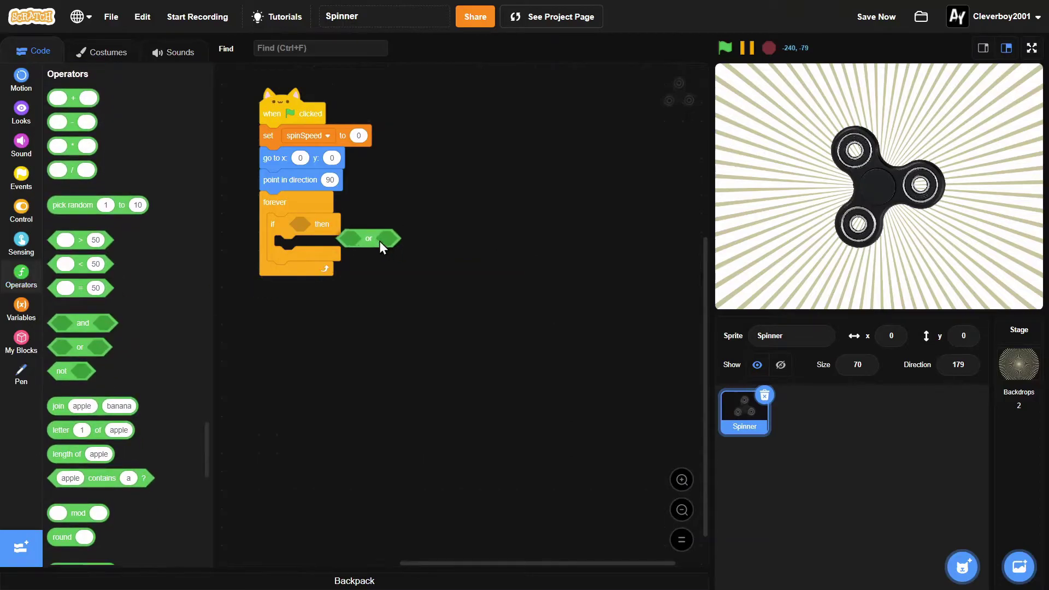
# Give the if the condition 'key space pressed? or (touching mouse-pointer? and mouse down?)'.
pyautogui.moveTo(96, 349); pyautogui.dragTo(417, 311)
pyautogui.click(21, 244)
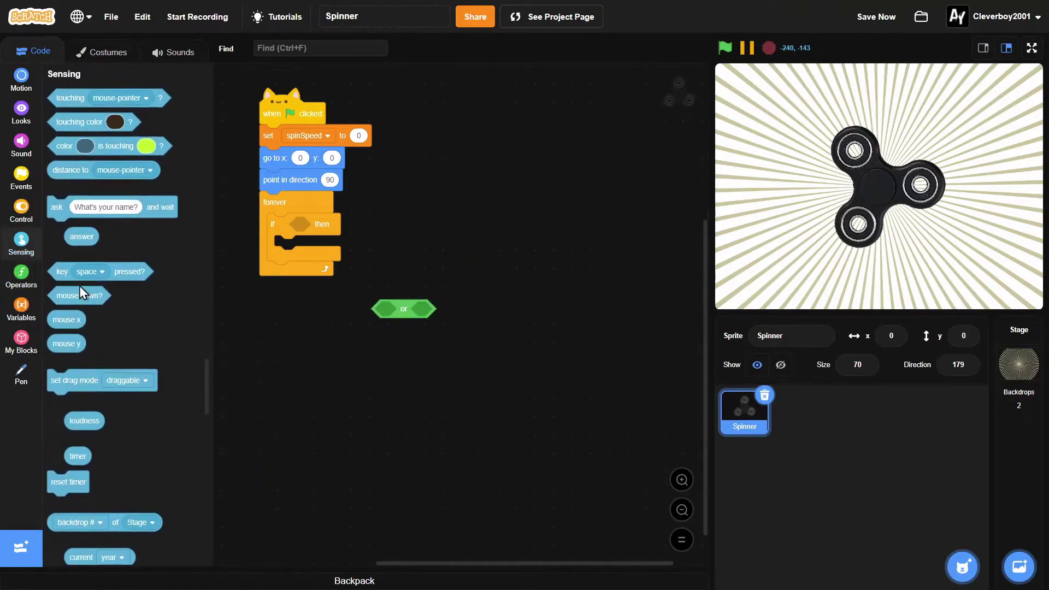
pyautogui.moveTo(139, 271)
pyautogui.mouseDown()
pyautogui.moveTo(459, 320)
pyautogui.moveTo(454, 304)
pyautogui.mouseUp()
pyautogui.click(17, 276)
pyautogui.moveTo(90, 326); pyautogui.dragTo(494, 305)
pyautogui.click(22, 244)
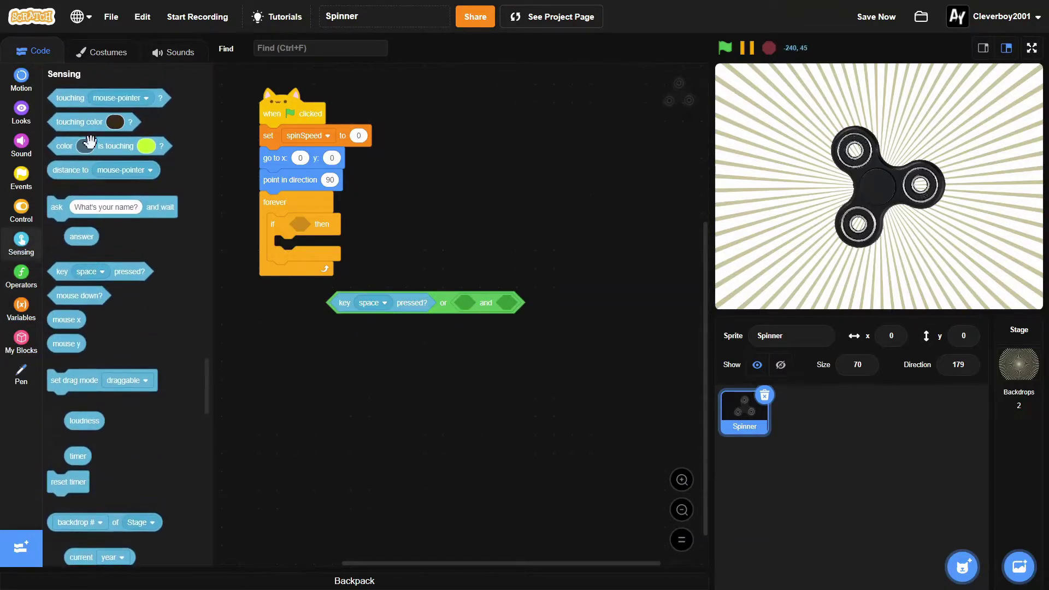
pyautogui.moveTo(82, 97)
pyautogui.mouseDown()
pyautogui.moveTo(515, 242)
pyautogui.moveTo(500, 292)
pyautogui.mouseUp()
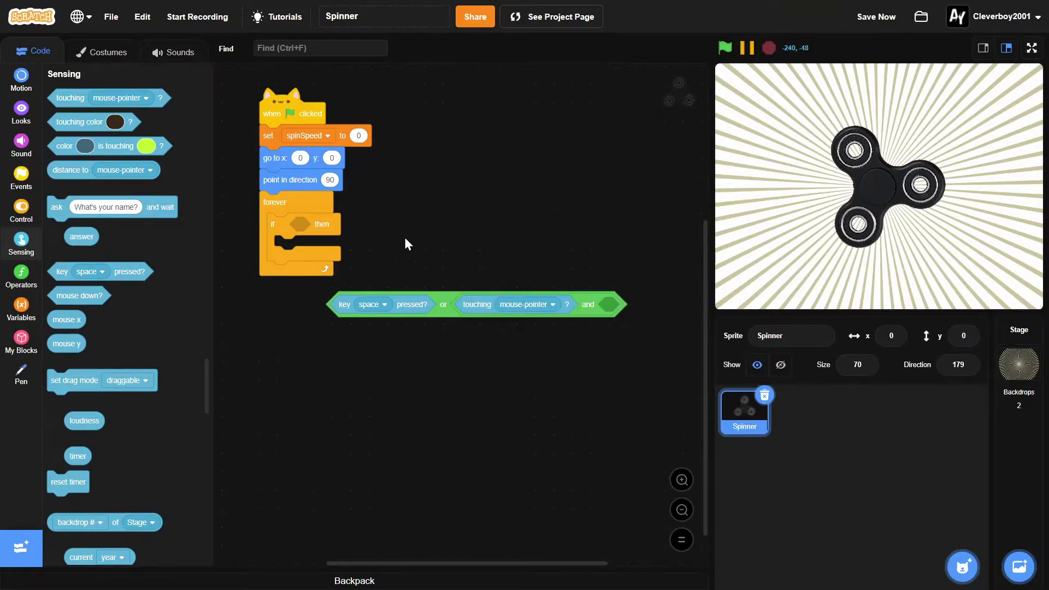
pyautogui.scroll(-2, 128, 304)
pyautogui.moveTo(88, 212)
pyautogui.mouseDown()
pyautogui.moveTo(613, 278)
pyautogui.moveTo(627, 303)
pyautogui.mouseUp()
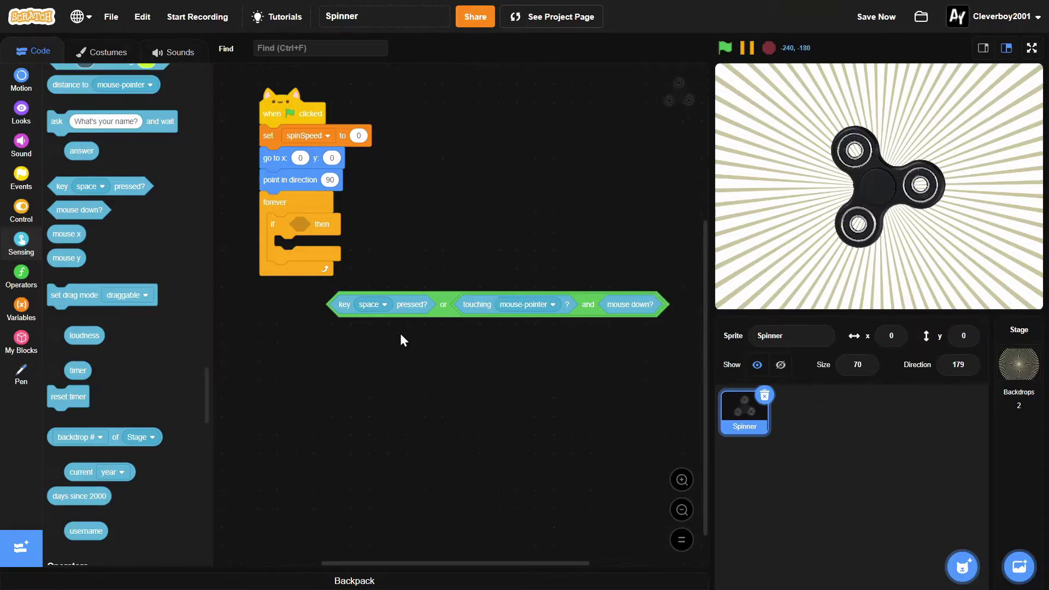
pyautogui.moveTo(435, 306); pyautogui.dragTo(402, 233)
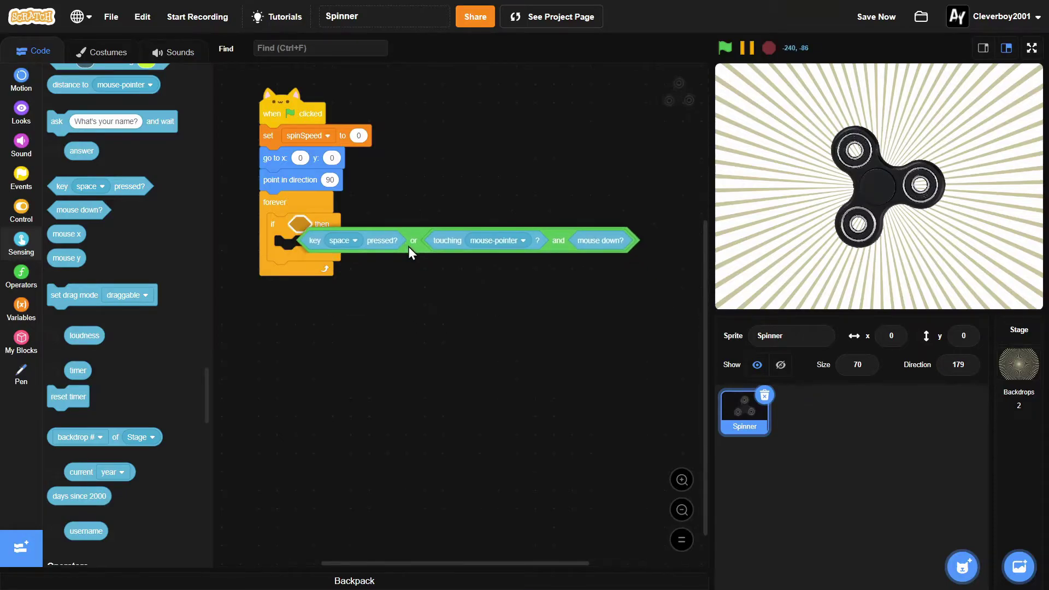
# Put 'set spinSpeed to 40' inside the if and another set spinSpeed block below it.
pyautogui.click(24, 306)
pyautogui.moveTo(57, 156); pyautogui.dragTo(360, 254)
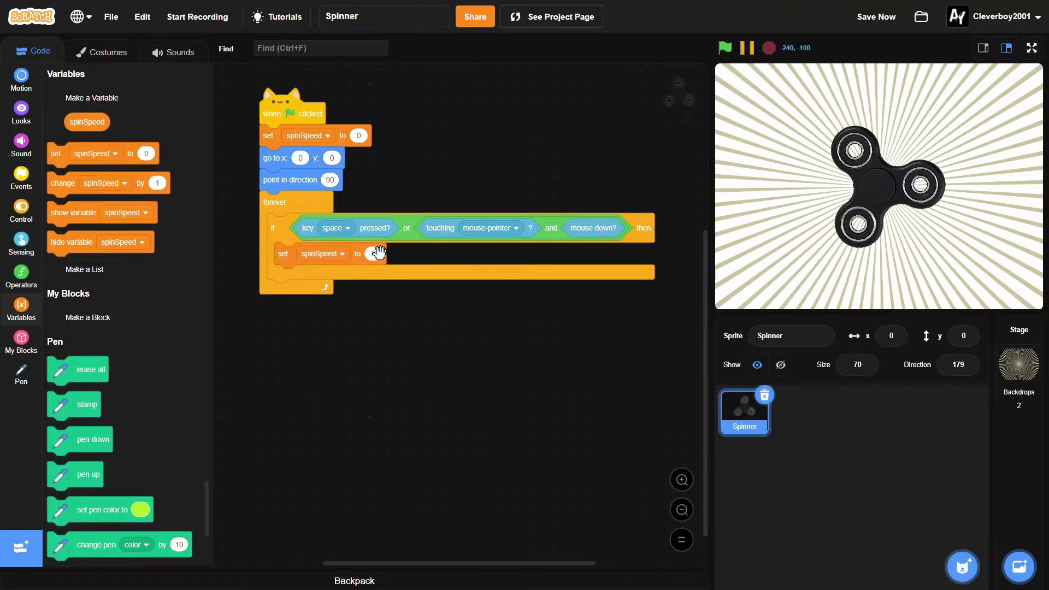
pyautogui.write('40')
pyautogui.moveTo(73, 155)
pyautogui.mouseDown()
pyautogui.moveTo(232, 301)
pyautogui.moveTo(274, 314)
pyautogui.moveTo(284, 291)
pyautogui.mouseUp()
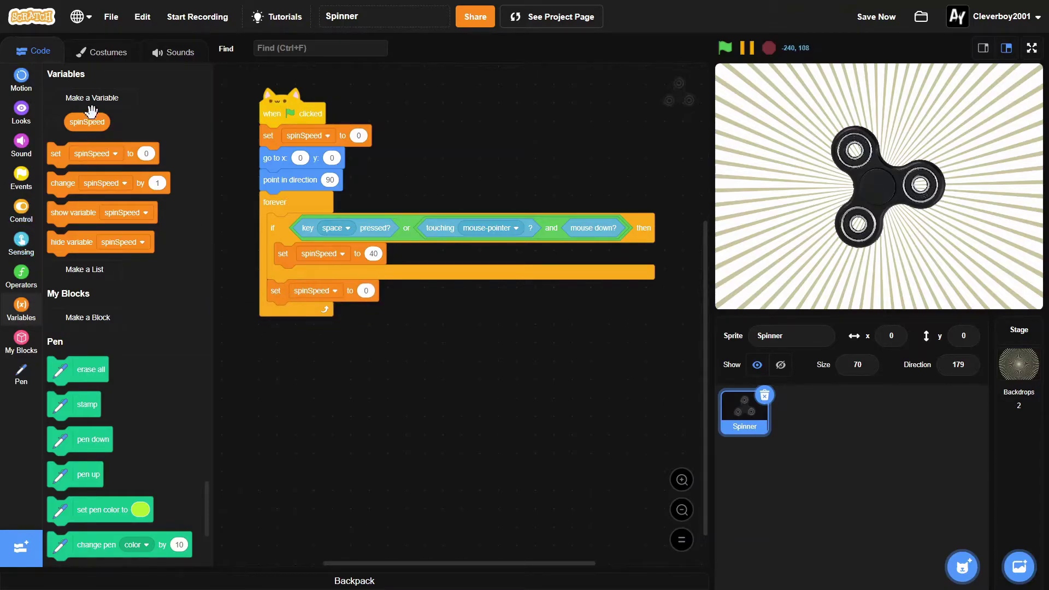
# Make the lower block set spinSpeed to spinSpeed * 0.99.
pyautogui.moveTo(87, 121); pyautogui.dragTo(264, 322)
pyautogui.click(21, 250)
pyautogui.click(22, 278)
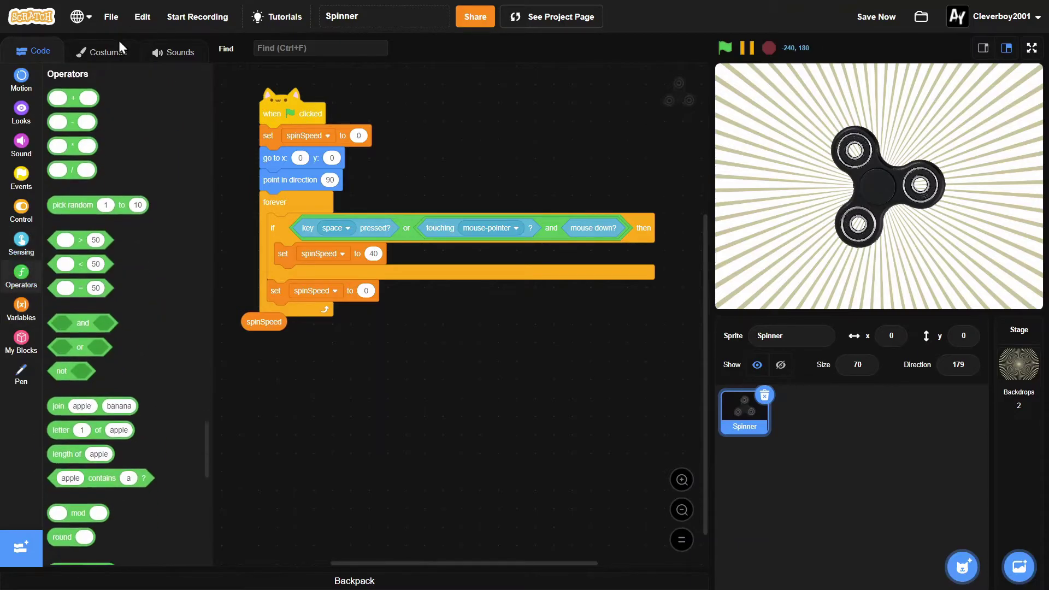
pyautogui.moveTo(62, 152); pyautogui.dragTo(370, 295)
pyautogui.moveTo(264, 321); pyautogui.dragTo(383, 317)
pyautogui.click(423, 292)
pyautogui.write('0')
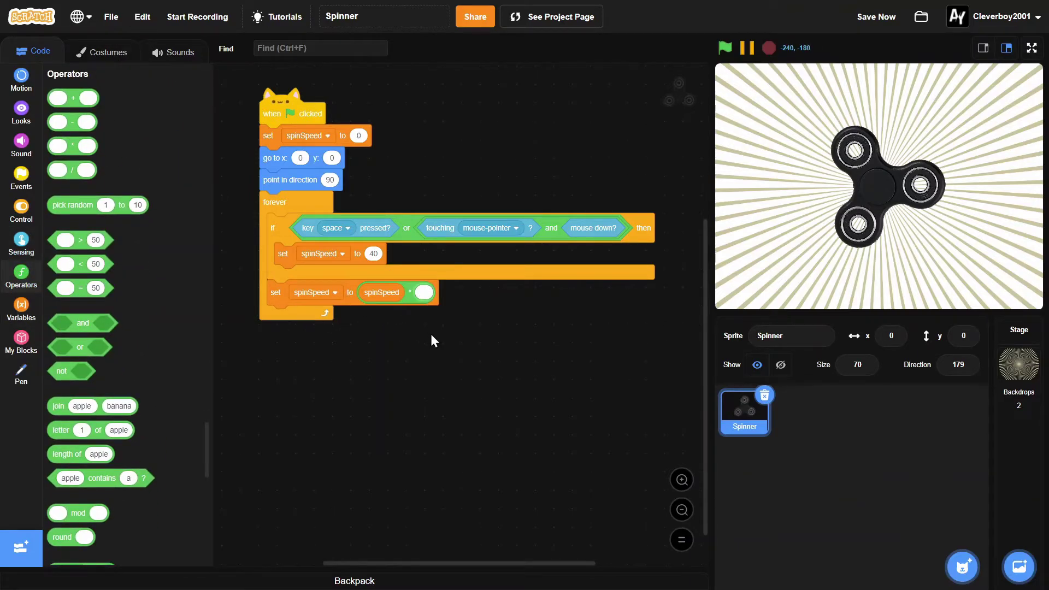
pyautogui.write('.99')
pyautogui.click(432, 341)
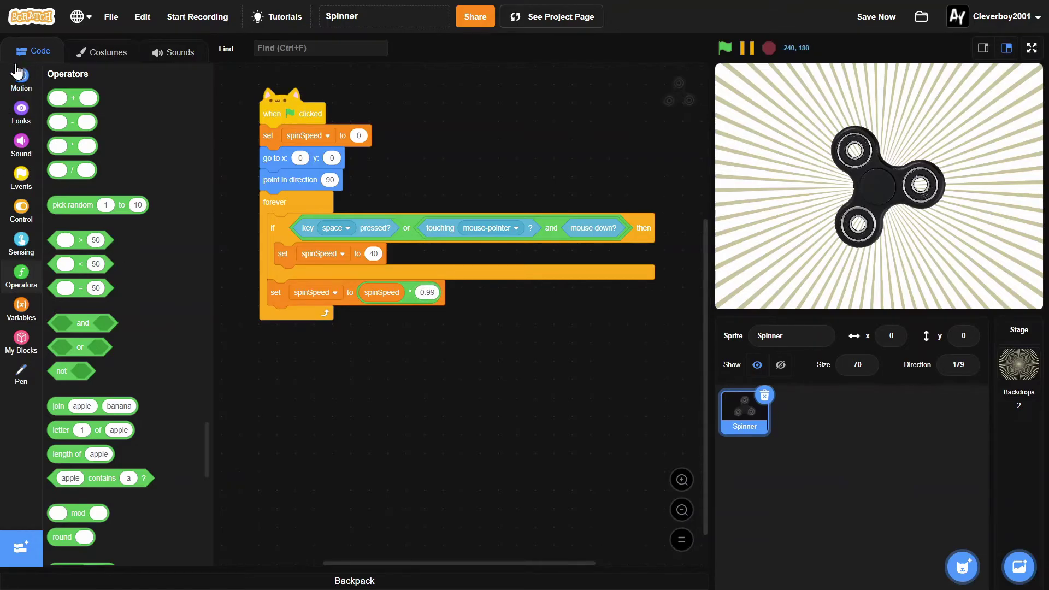
# Add 'turn spinSpeed degrees' at the loop's end and show the stage full screen.
pyautogui.click(20, 83)
pyautogui.moveTo(61, 135); pyautogui.dragTo(249, 332)
pyautogui.click(22, 307)
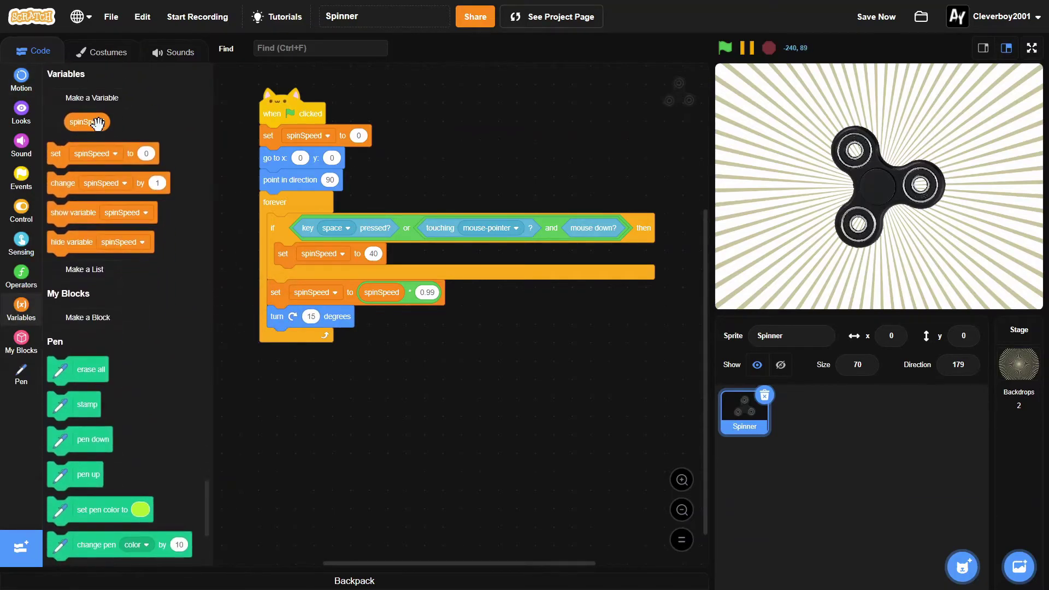
pyautogui.moveTo(98, 123); pyautogui.dragTo(312, 316)
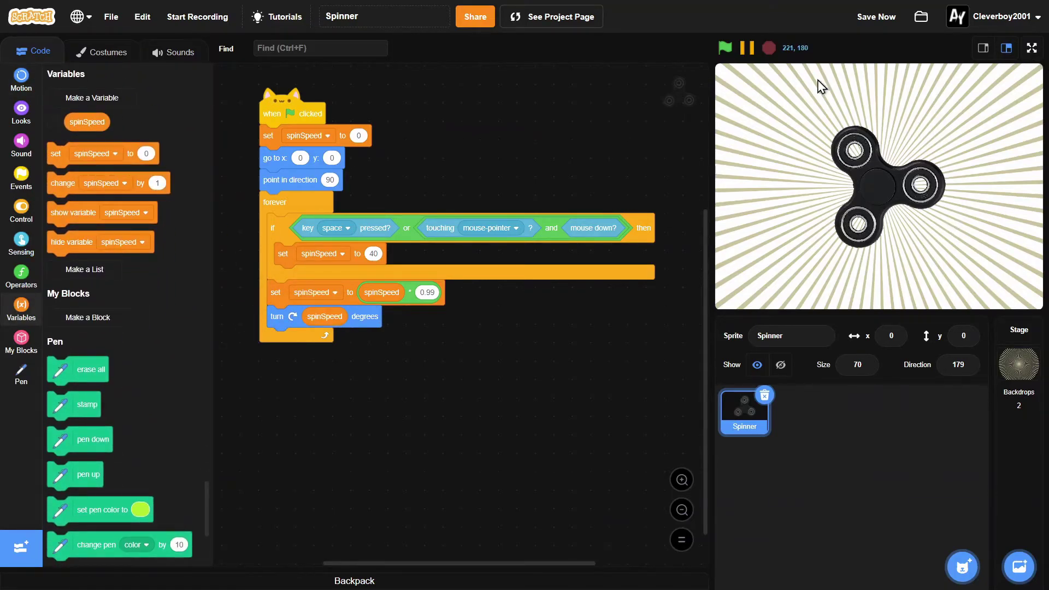
pyautogui.click(1032, 49)
# Run the project with the green flag to test the spinner over the rays backdrop.
pyautogui.click(166, 15)
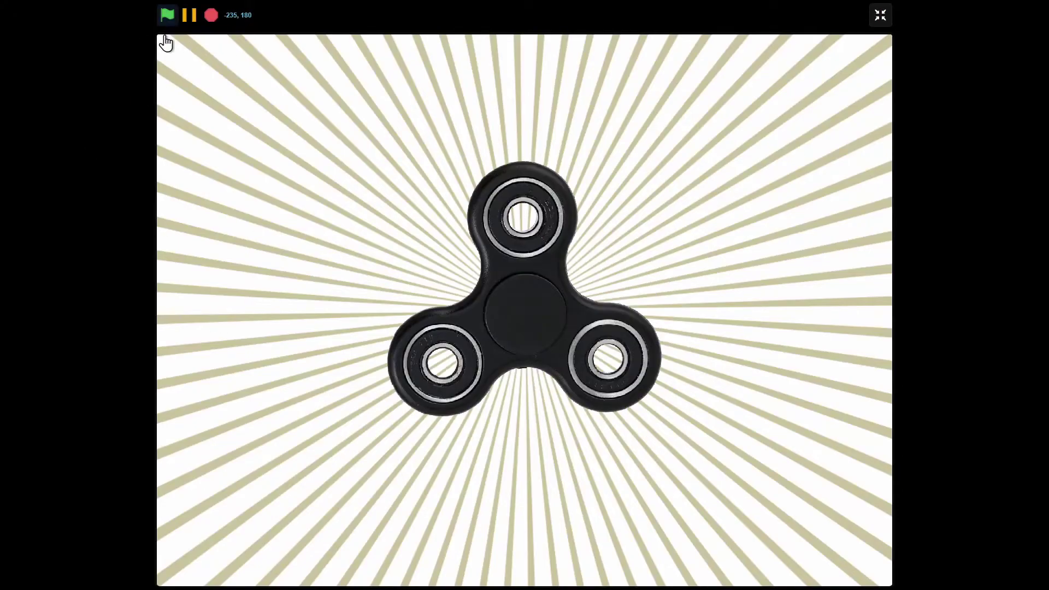